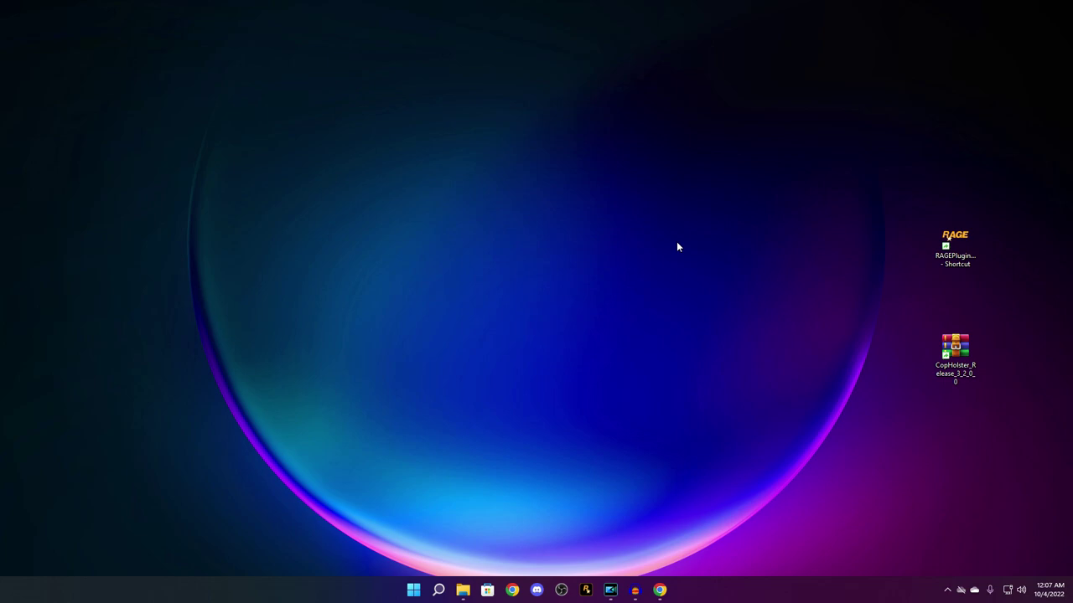
Open the Grand Theft Auto V game folder and the CopHolster_Release_3_2_0_0 archive
left_click(463, 590)
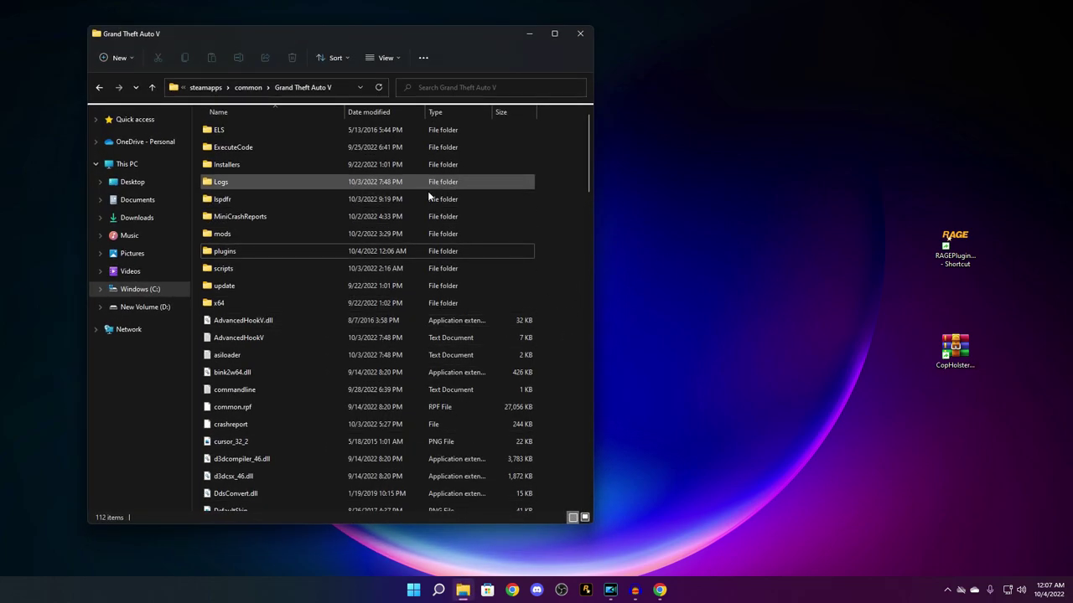
scroll(459, 342, "down", 5)
scroll(459, 346, "down", 5)
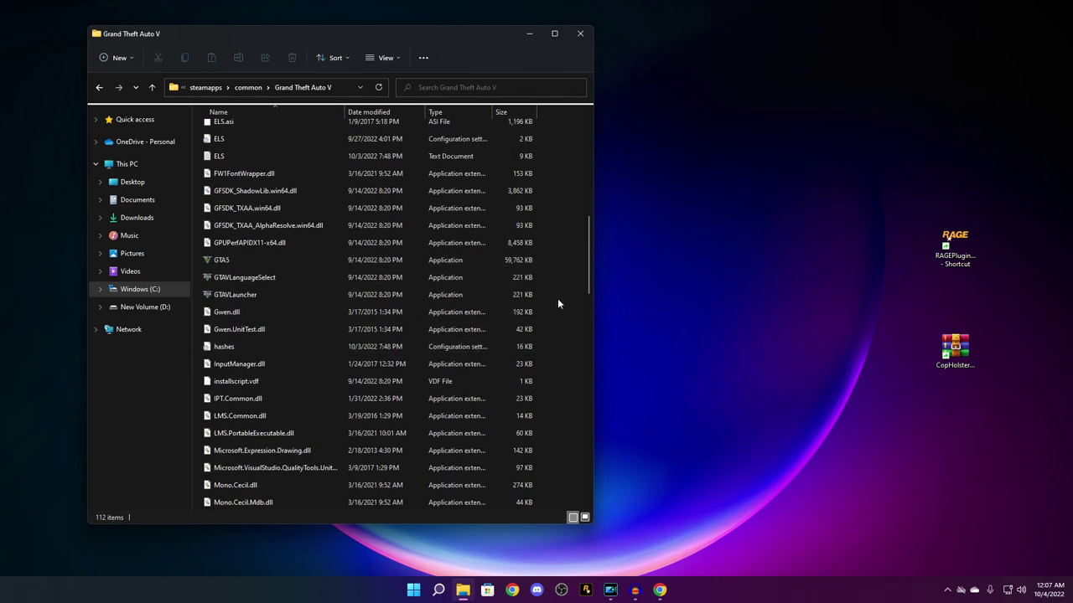
scroll(557, 298, "up", 6)
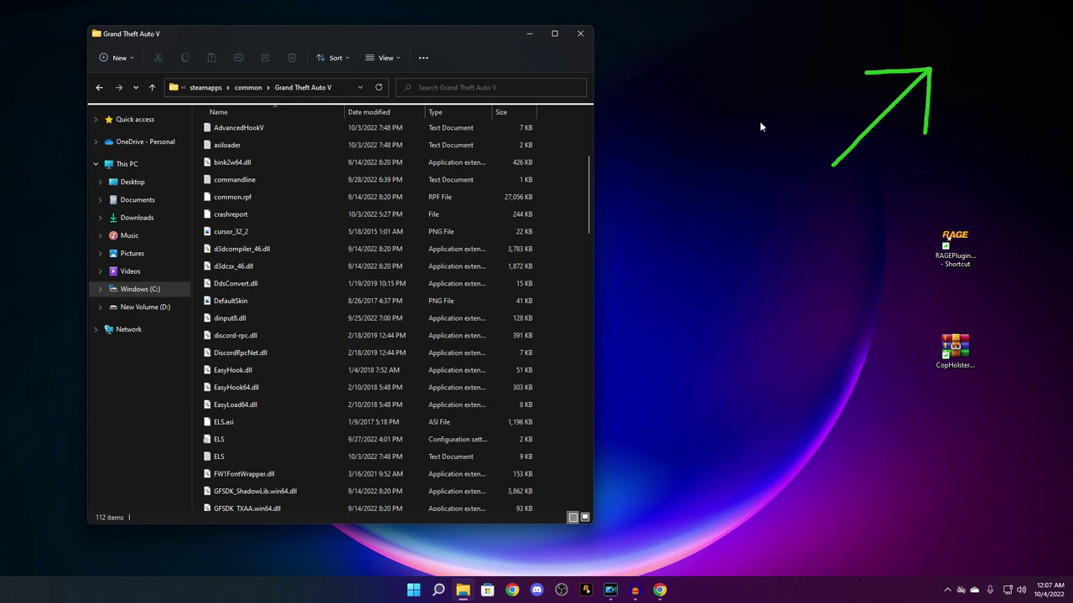
scroll(452, 285, "up", 4)
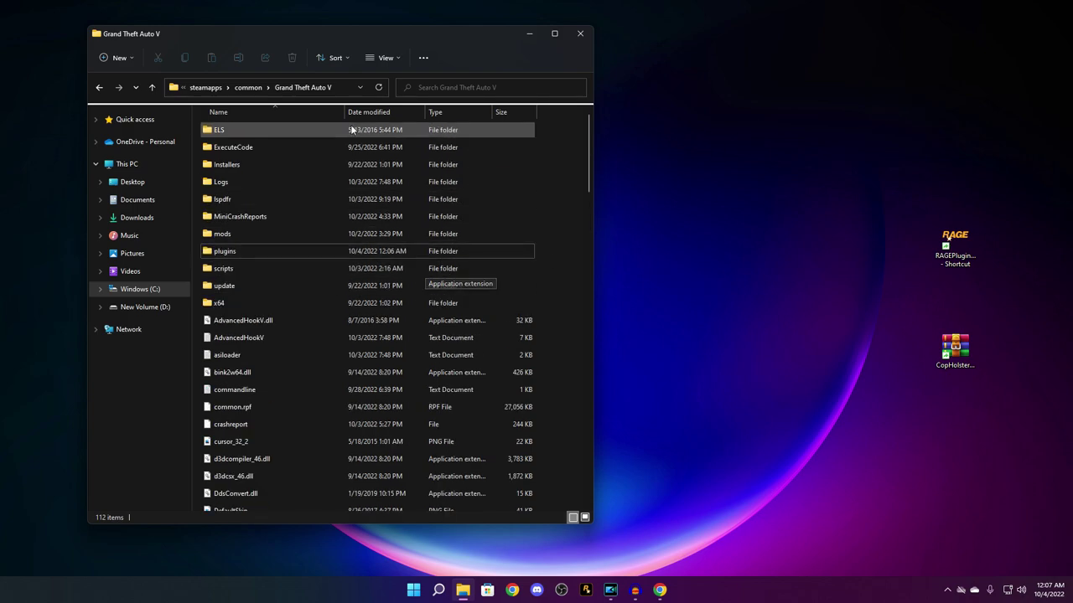
left_click(952, 343)
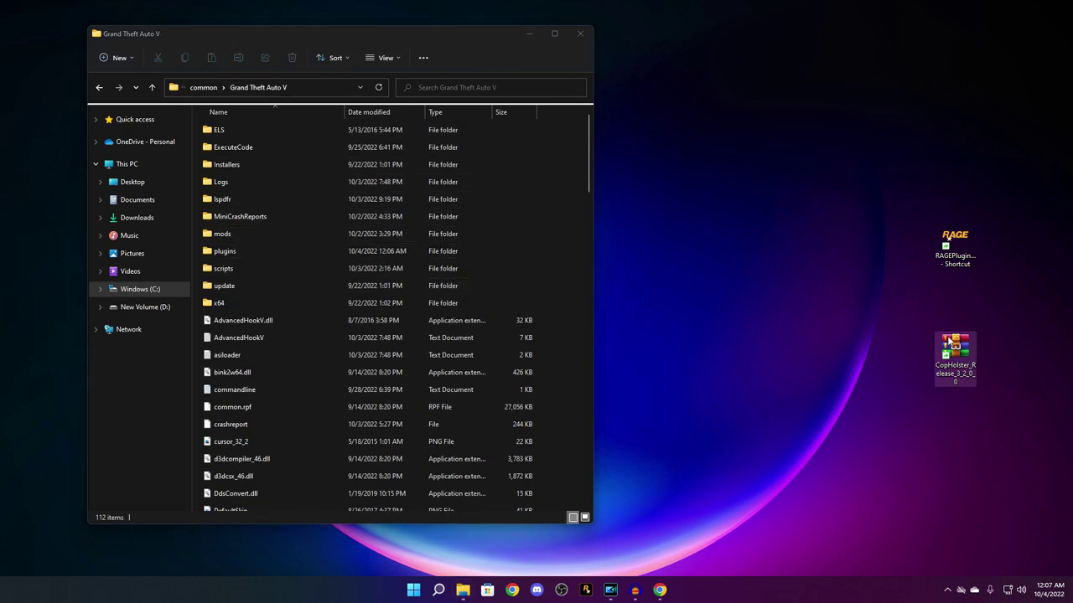
double_click(952, 343)
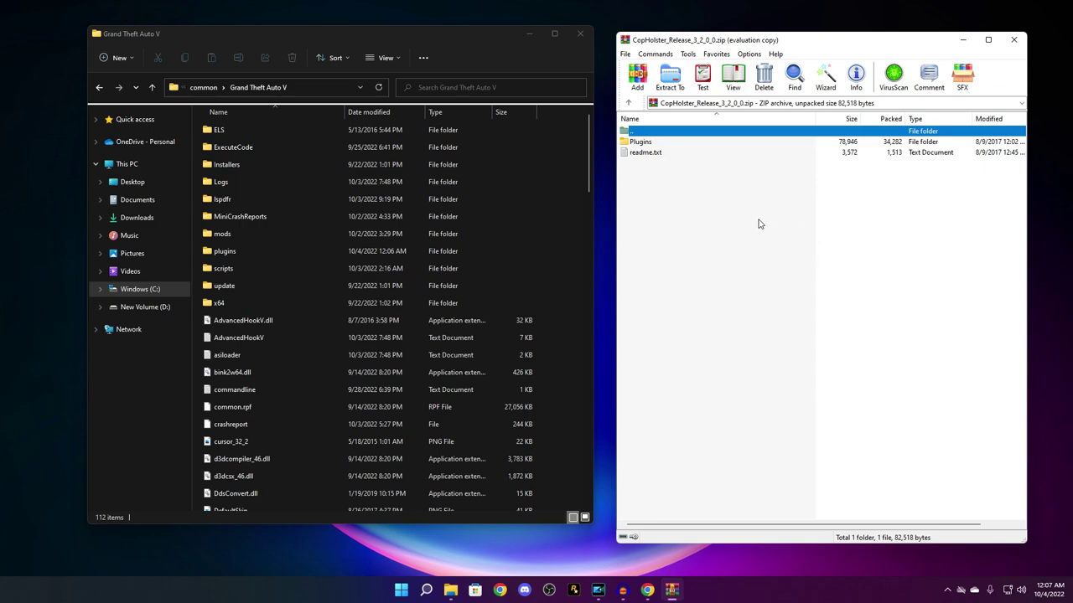
Copy the Plugins folder from the archive into the Grand Theft Auto V folder and close the archive
left_click(649, 147)
left_click(695, 199)
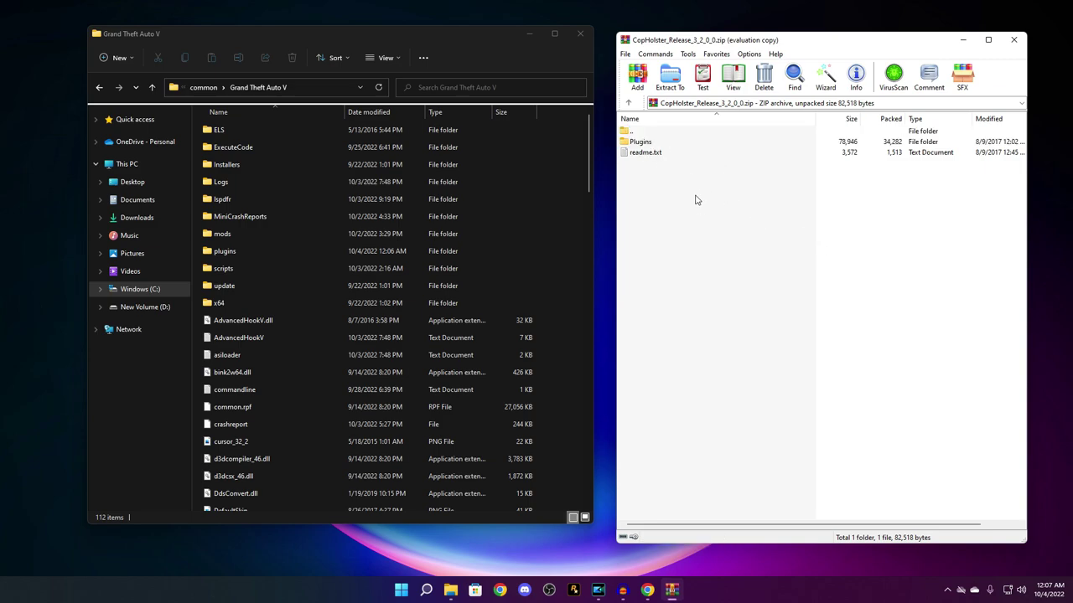
left_click_drag(694, 199, 246, 250)
left_click(638, 145)
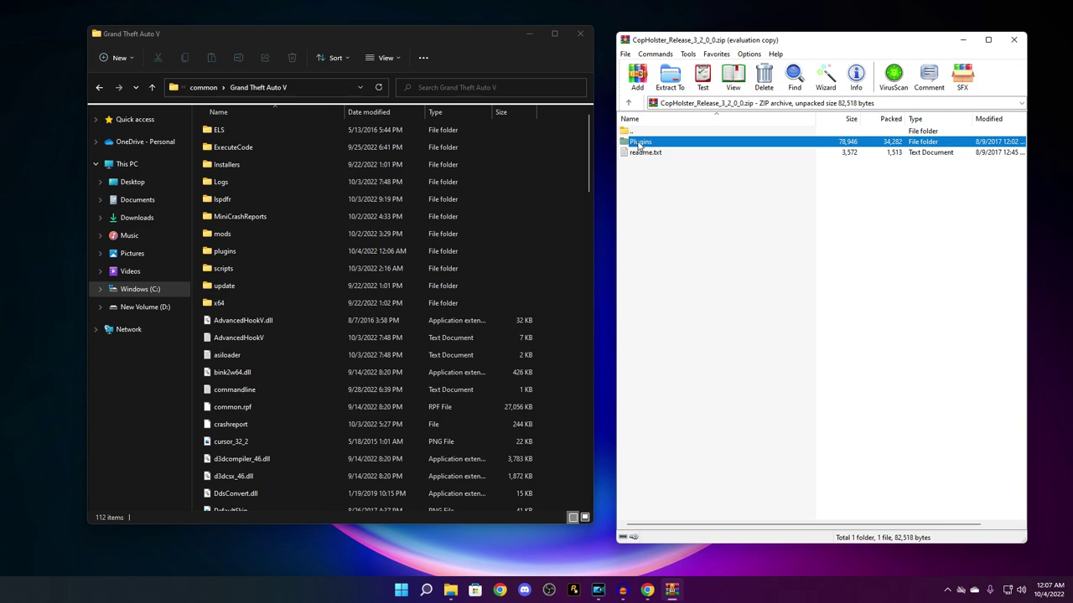
left_click_drag(639, 145, 557, 388)
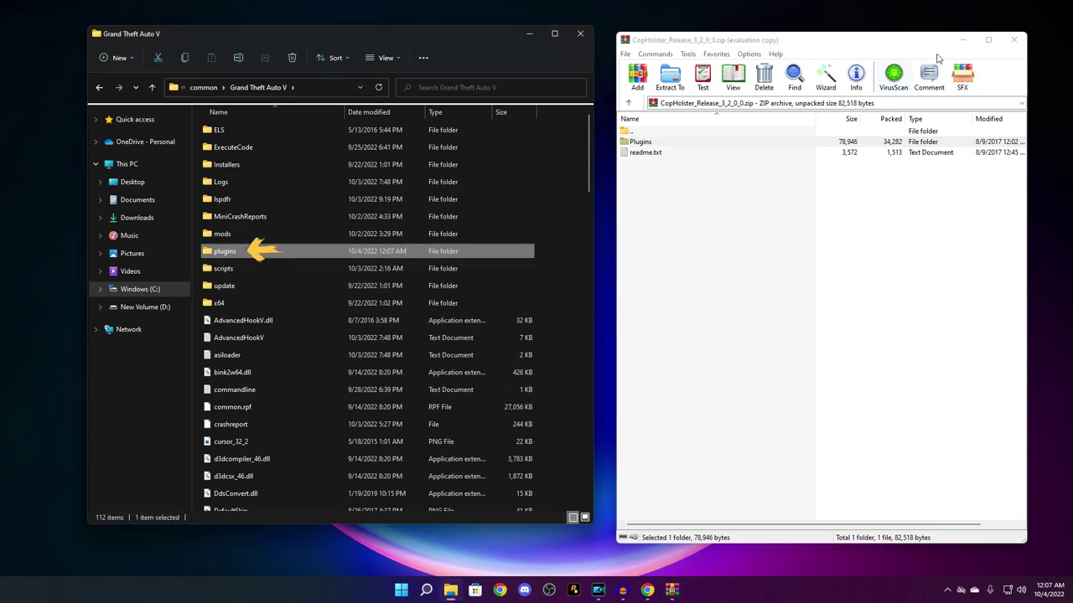
left_click(1011, 39)
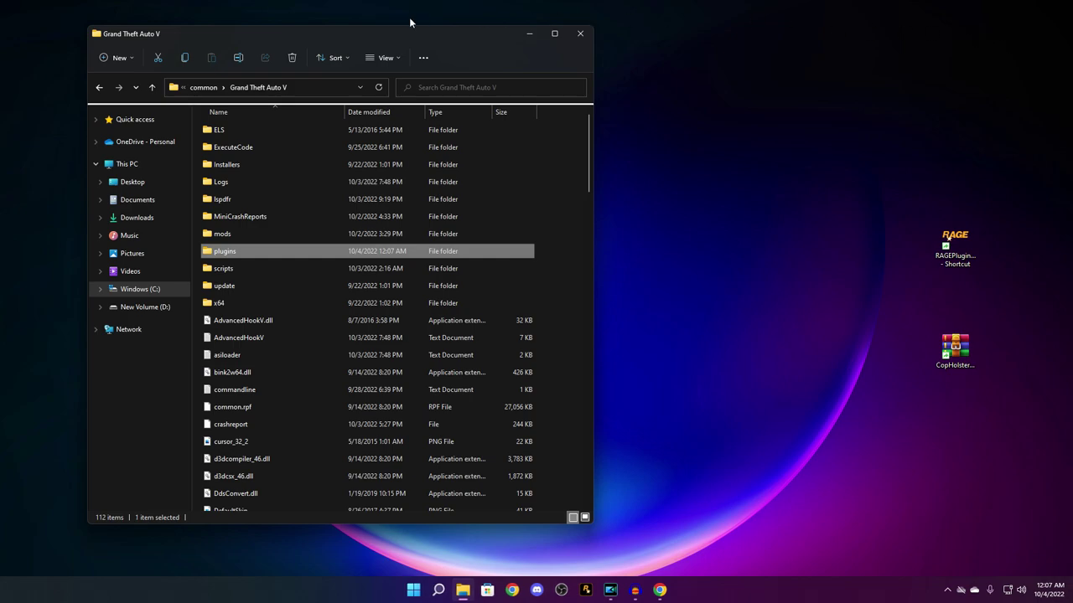
left_click_drag(369, 36, 545, 40)
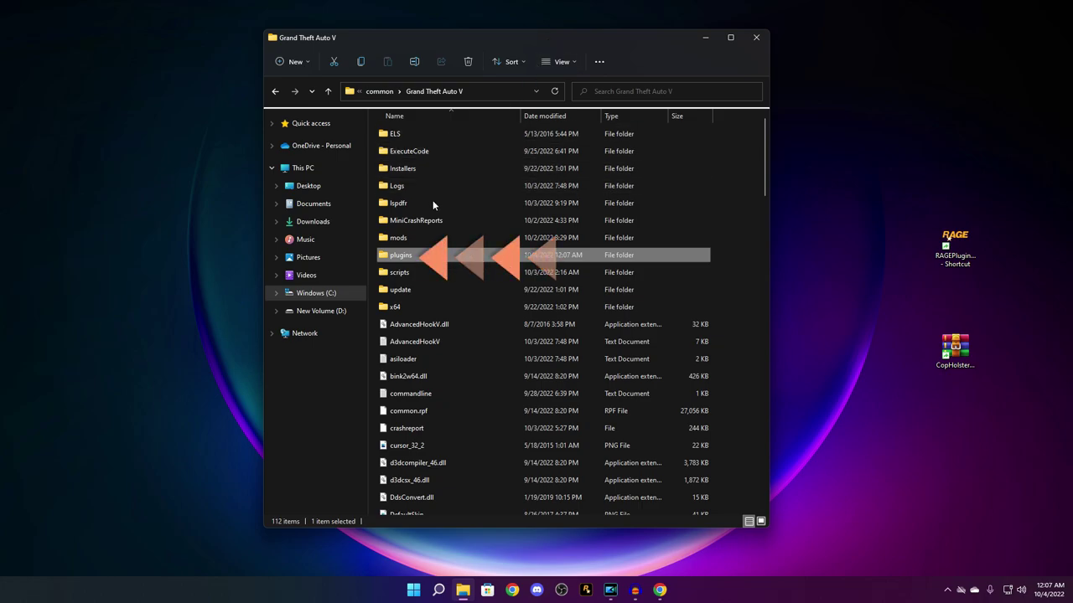
Open the CopHolster XML file from the game's plugins folder for editing
double_click(402, 256)
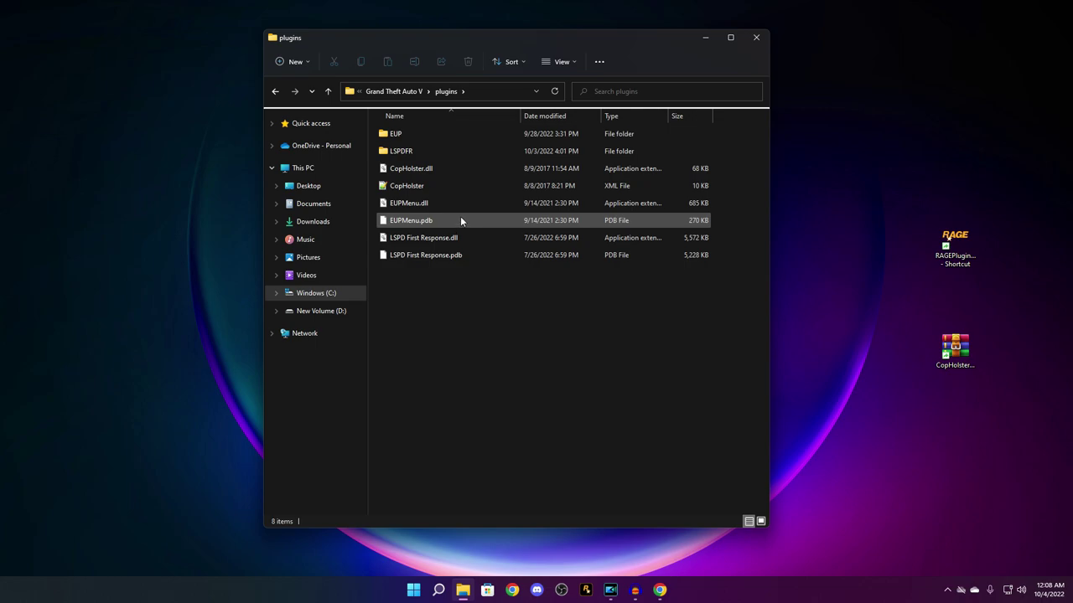
left_click(420, 171)
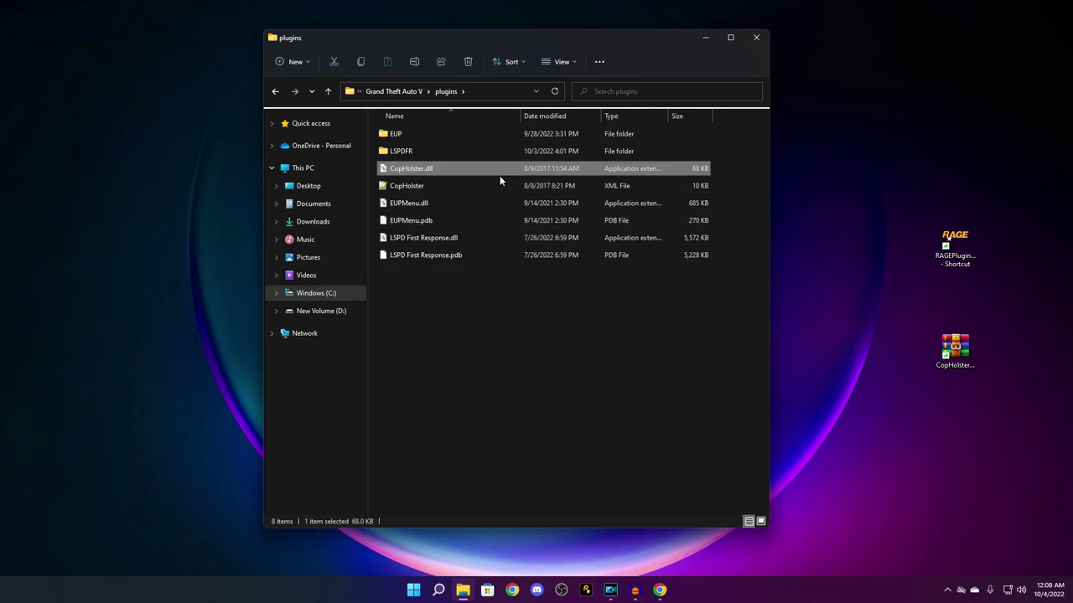
left_click(423, 191)
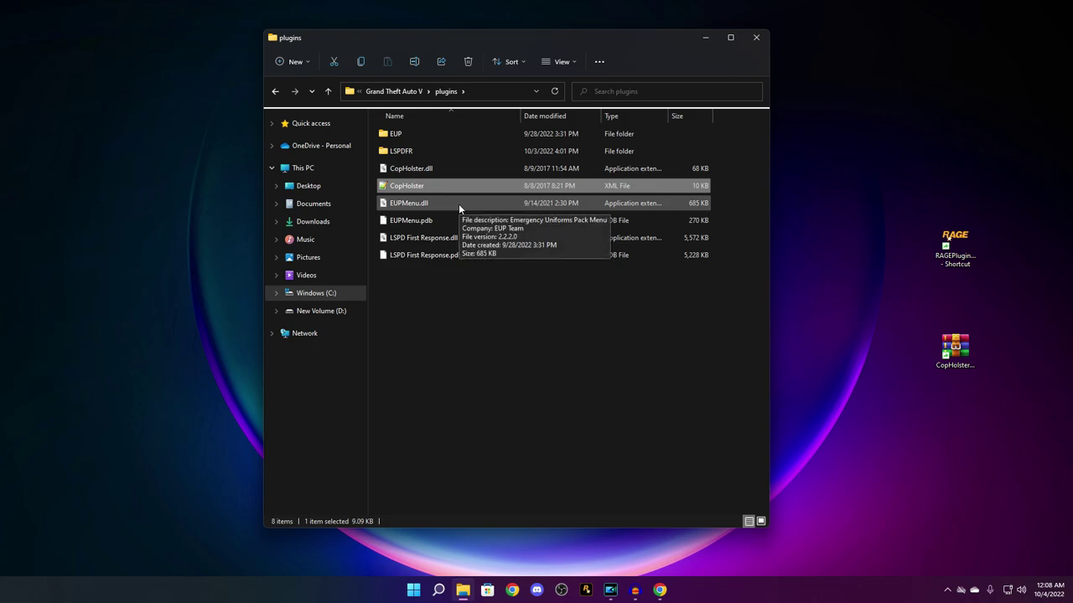
double_click(411, 191)
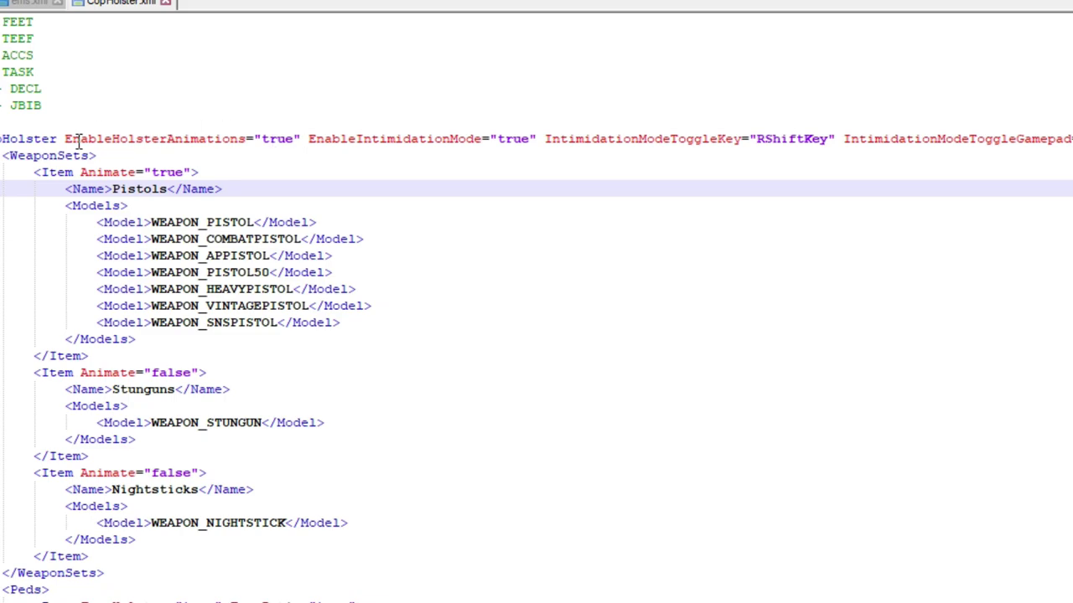
Set EnableHolsterAnimations to "false" in the CopHolster element
double_click(273, 138)
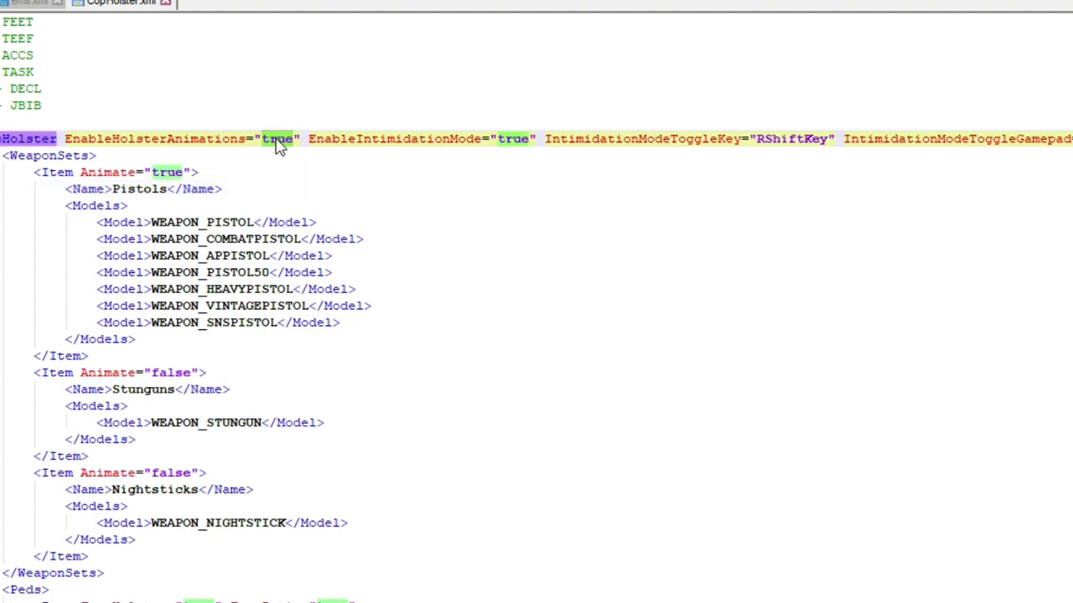
type("false")
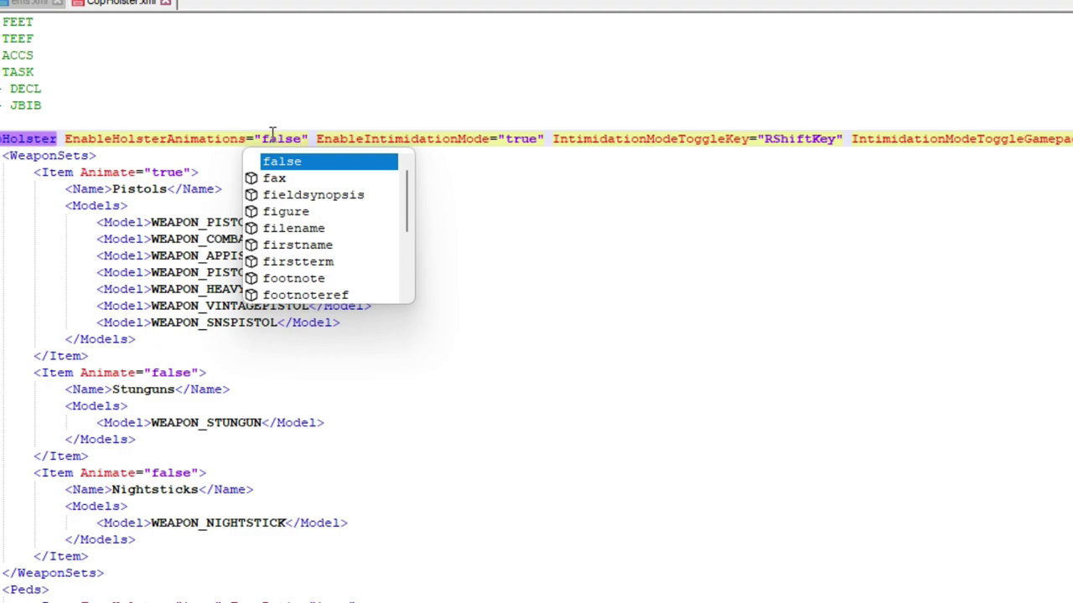
left_click(524, 253)
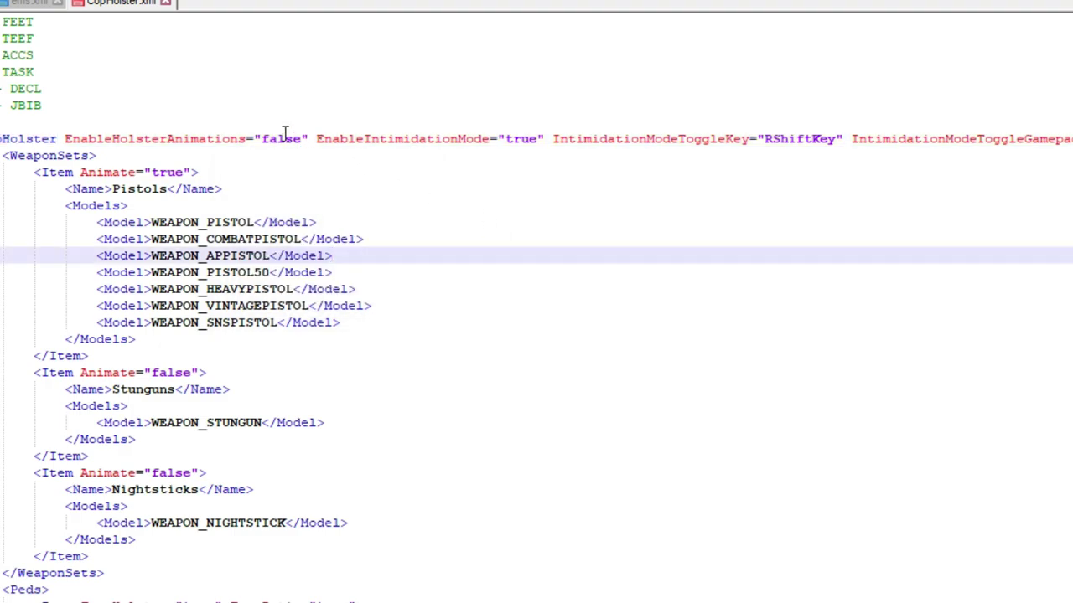
Set the Animate attribute of the Pistols weapon set to "false"
left_click(155, 172)
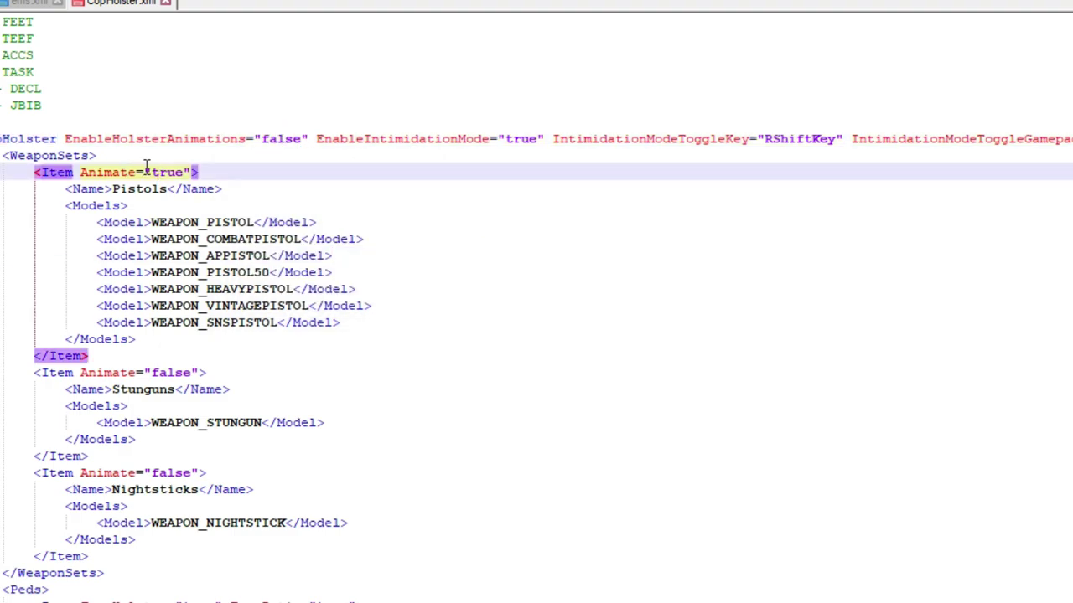
double_click(166, 172)
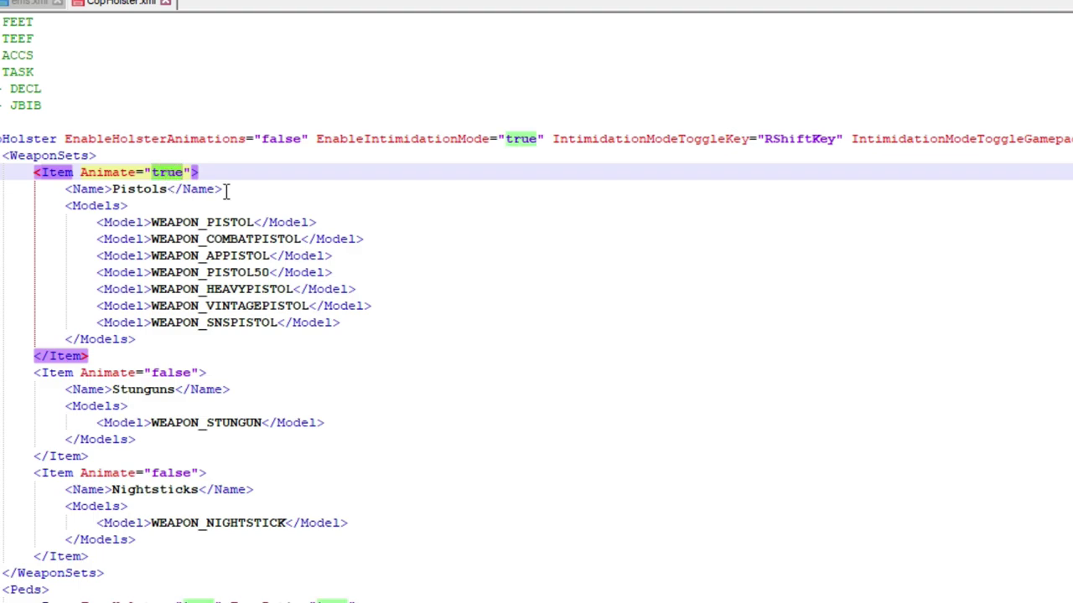
type("false")
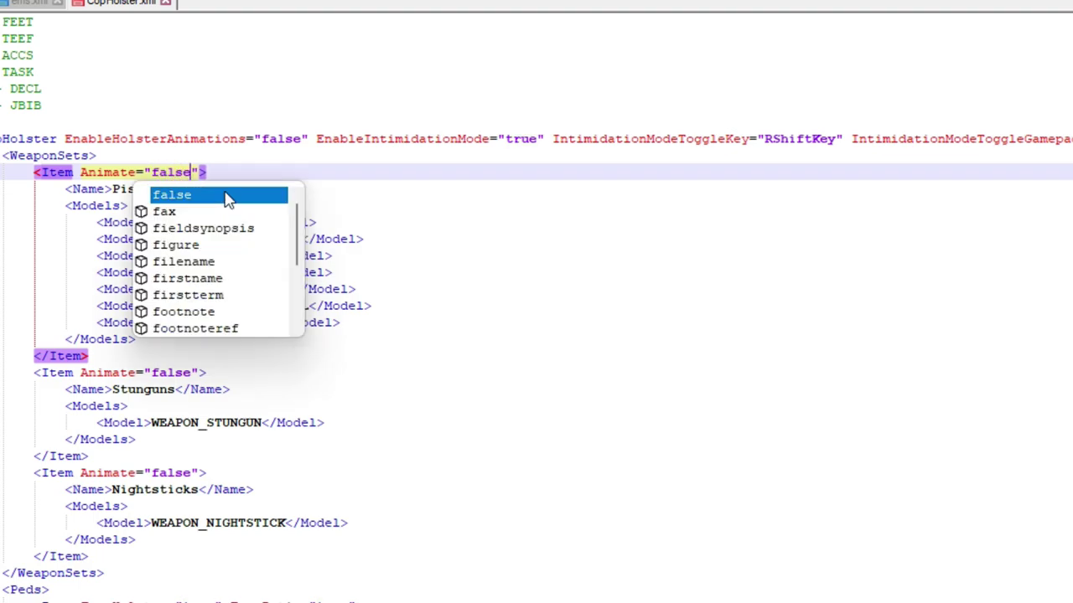
left_click(491, 251)
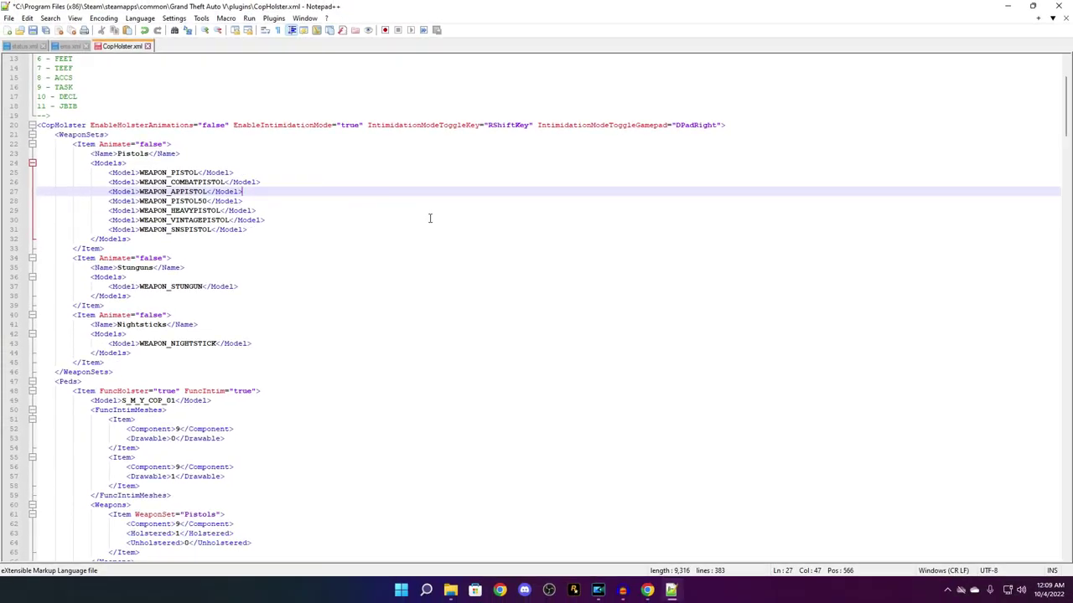
Save CopHolster.xml and close the text editor
left_click(9, 18)
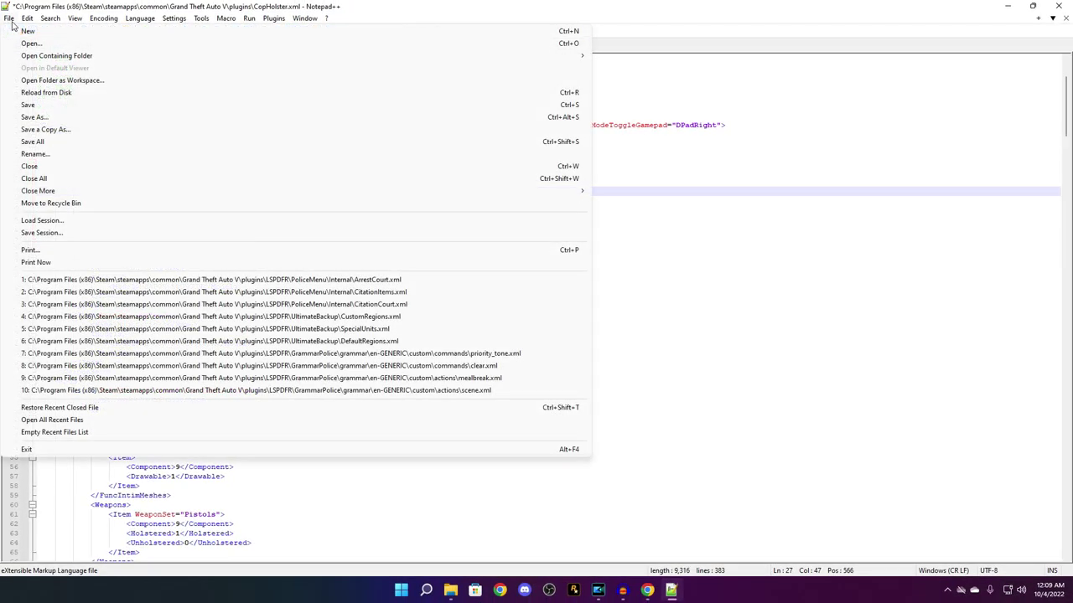
left_click(64, 108)
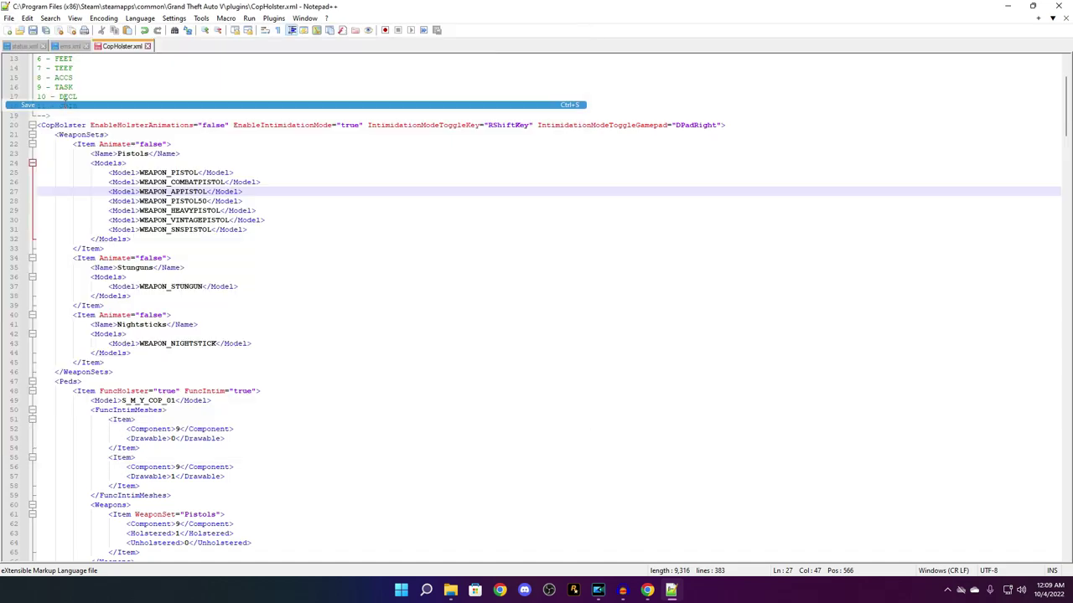
left_click(1056, 5)
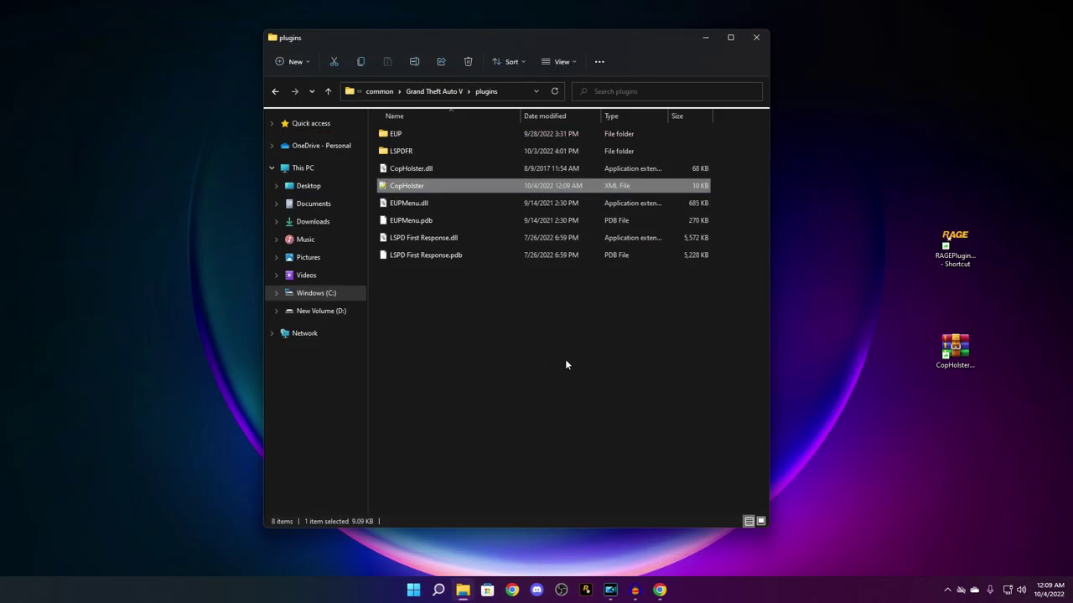
left_click(549, 357)
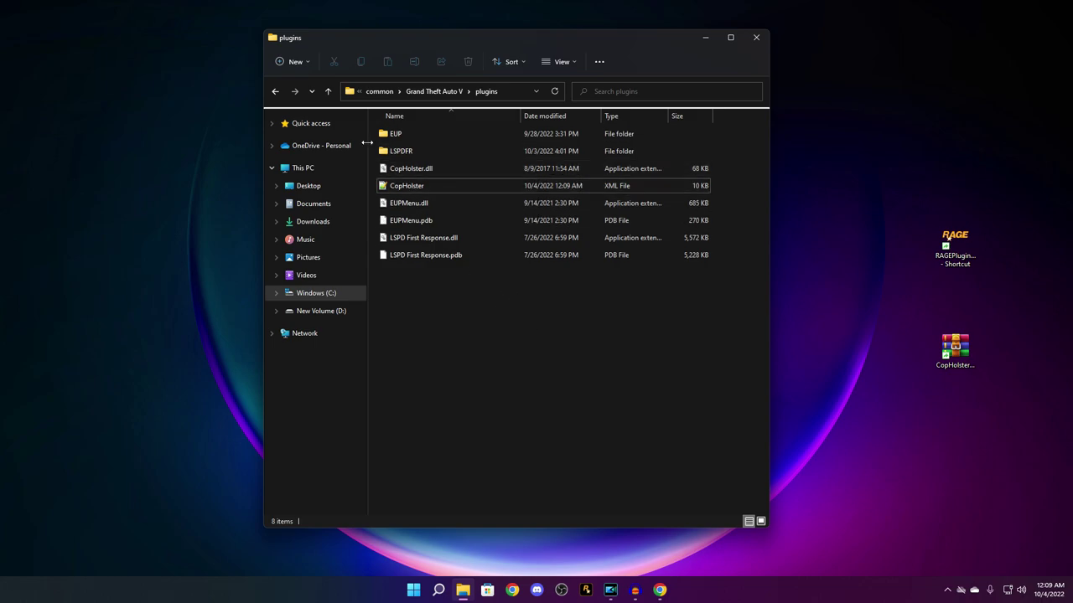
Open the lspdfr configuration settings file from the lspdfr folder inside Grand Theft Auto V
left_click(327, 94)
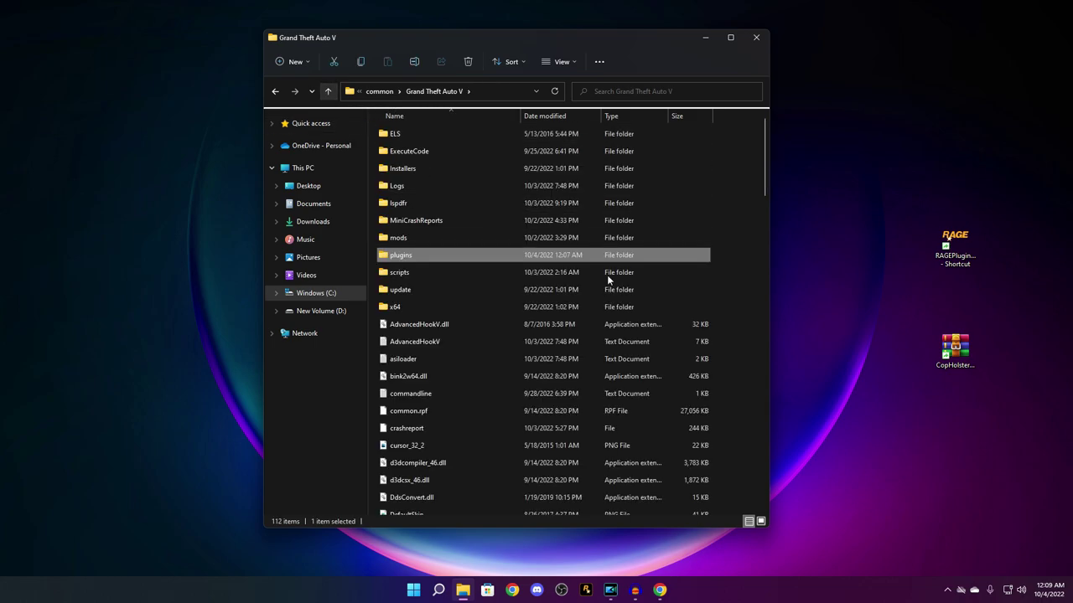
left_click(752, 365)
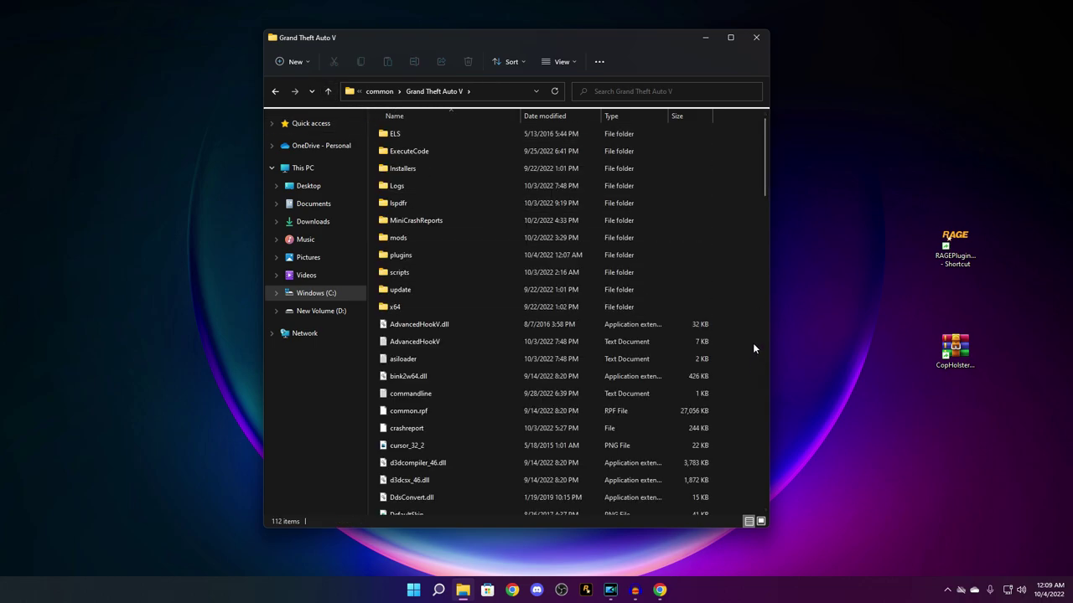
left_click(419, 204)
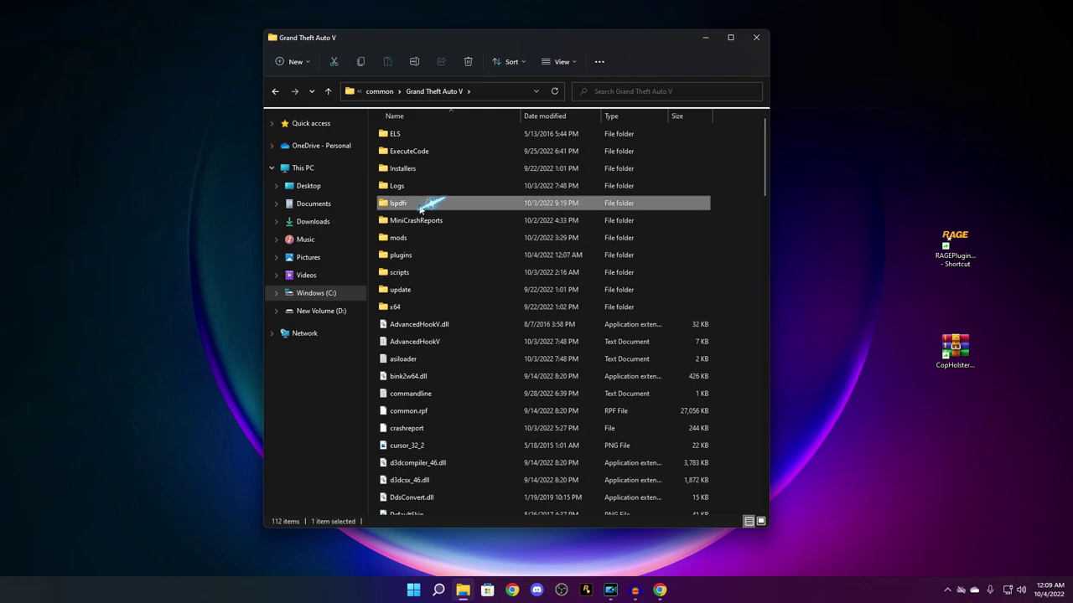
double_click(401, 205)
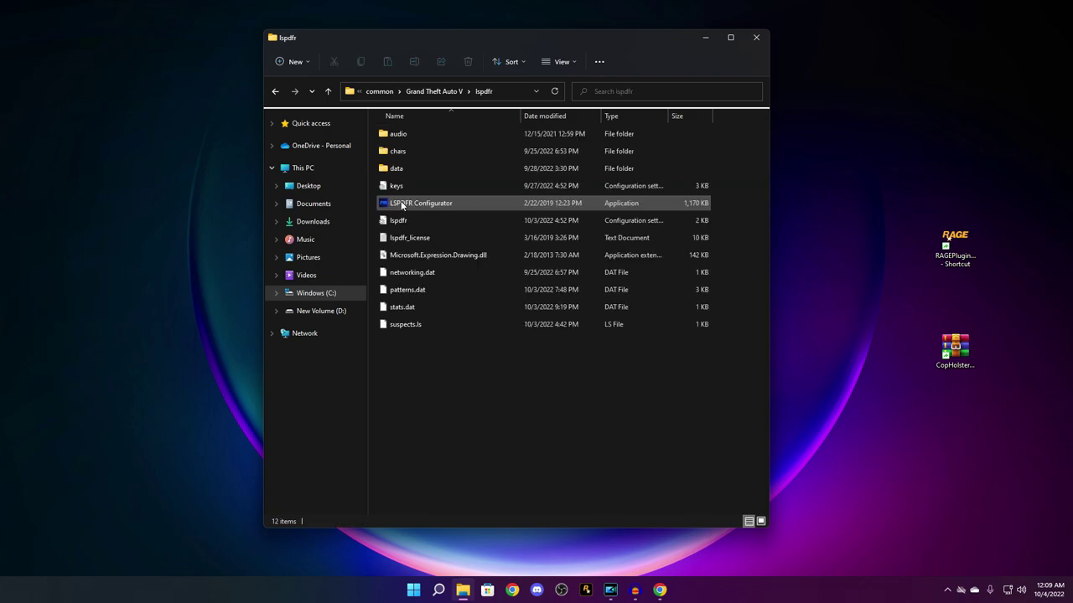
left_click(411, 222)
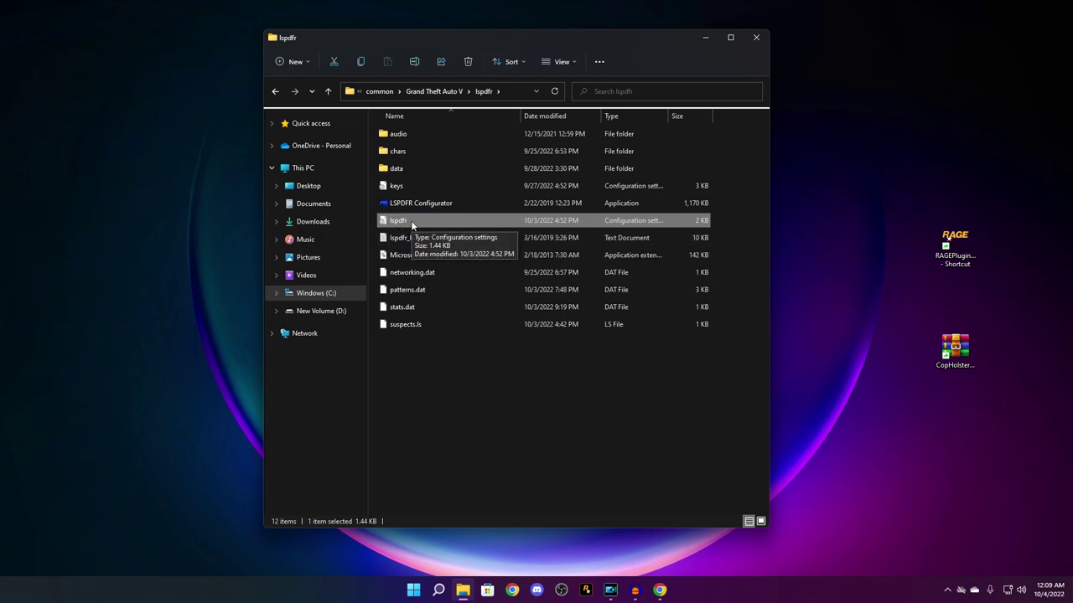
double_click(411, 220)
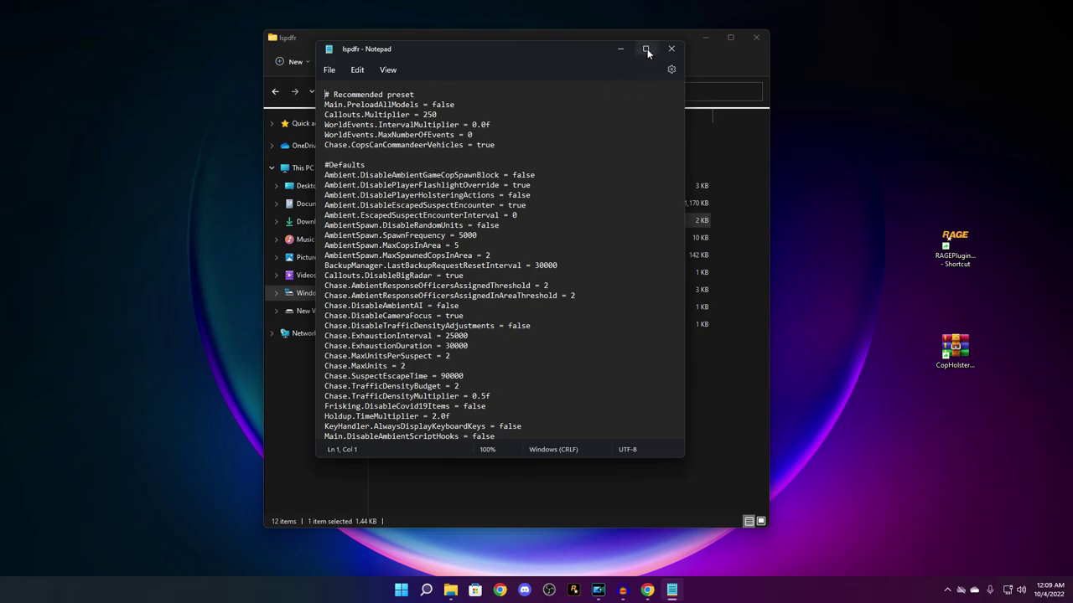
left_click(646, 50)
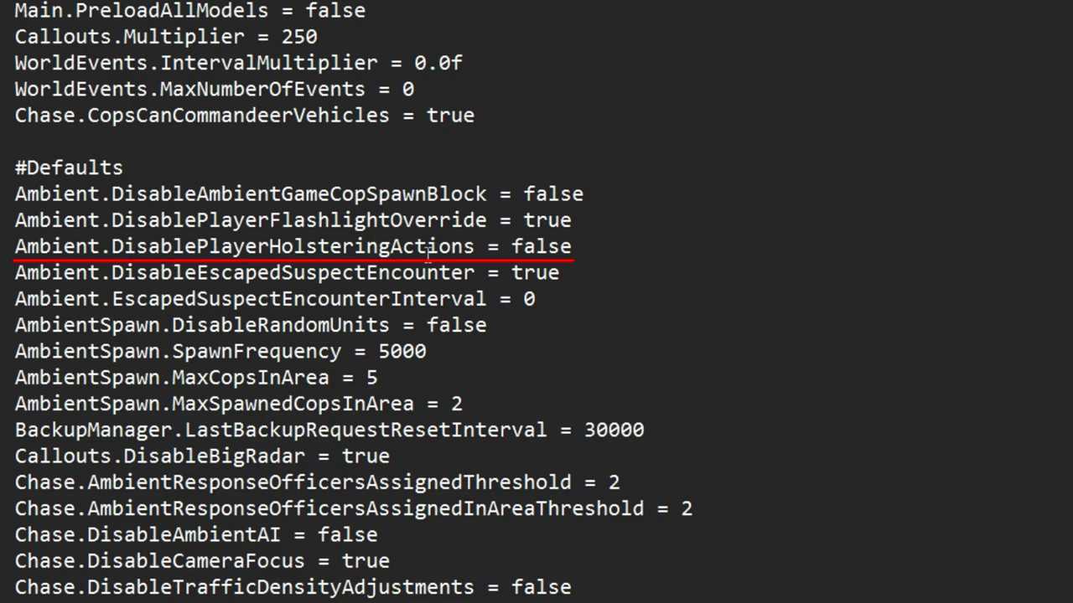
Check the value of Ambient.DisablePlayerHolsteringActions and close the configuration file
double_click(539, 248)
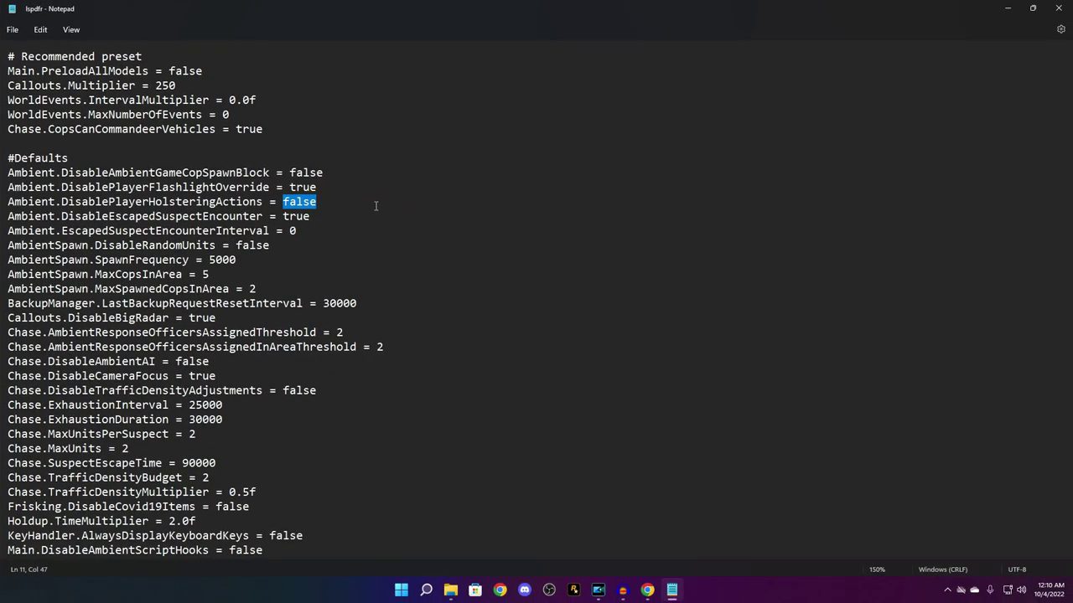
left_click(1060, 9)
left_click(587, 382)
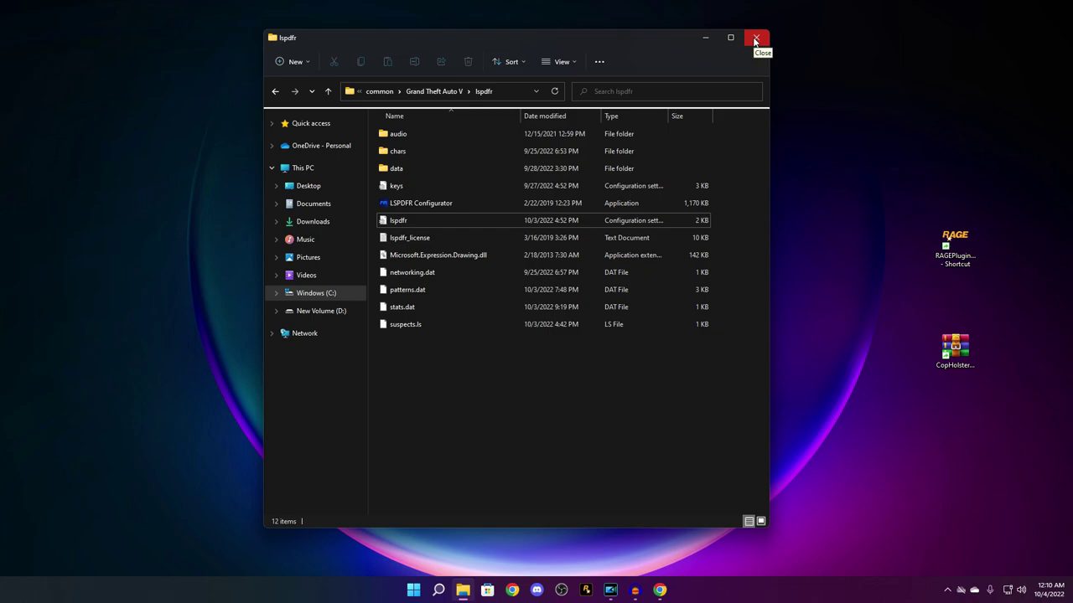
Open the RAGE Plugin Hook settings from the desktop shortcut and add Cop Holster to the plugins loaded on startup
left_click(756, 39)
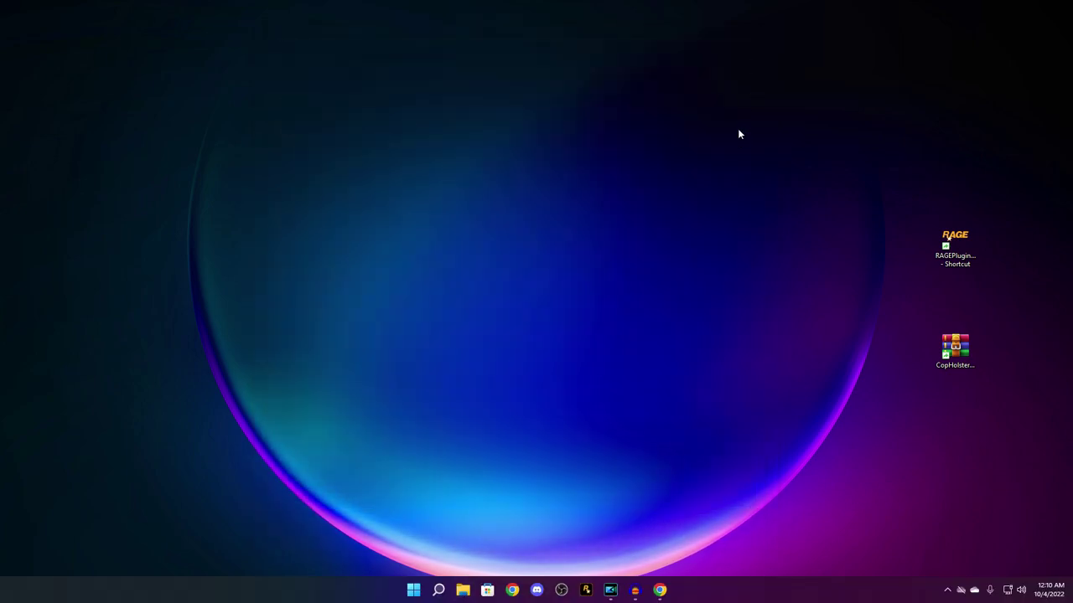
left_click_drag(955, 243, 495, 251)
left_click(598, 278)
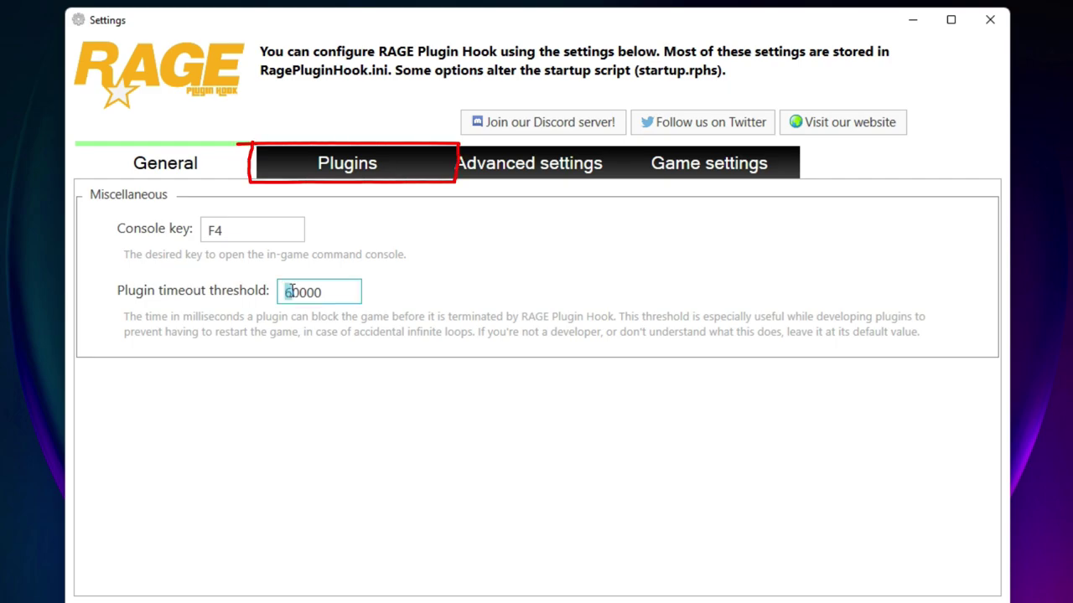
left_click(339, 167)
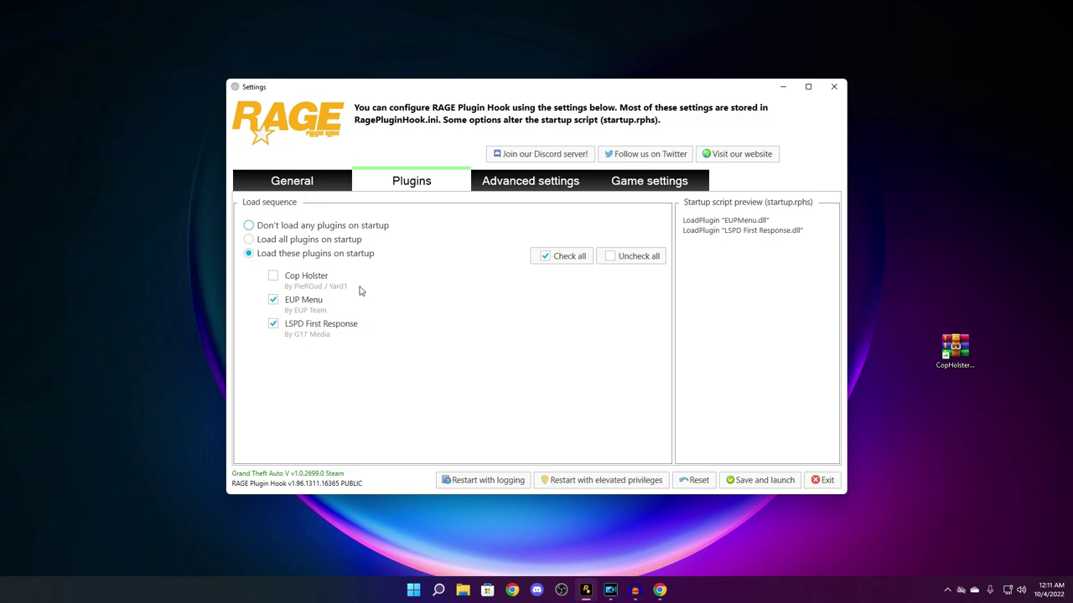
left_click(275, 278)
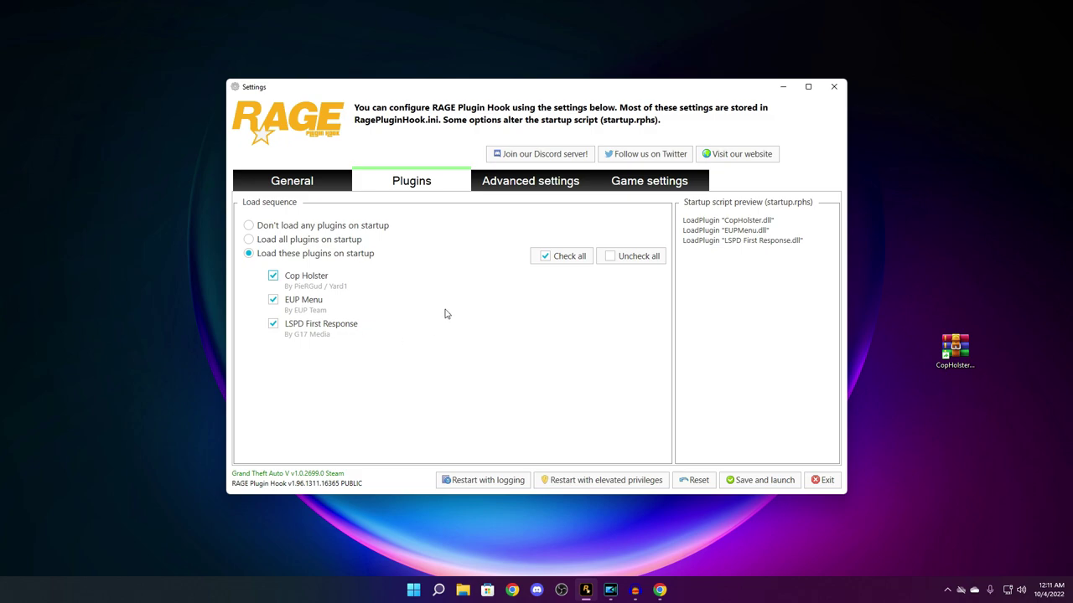
Deselect LSPD First Response, EUP Menu and Cop Holster, and choose not to load any plugins on startup
left_click(273, 324)
left_click(273, 300)
left_click(273, 277)
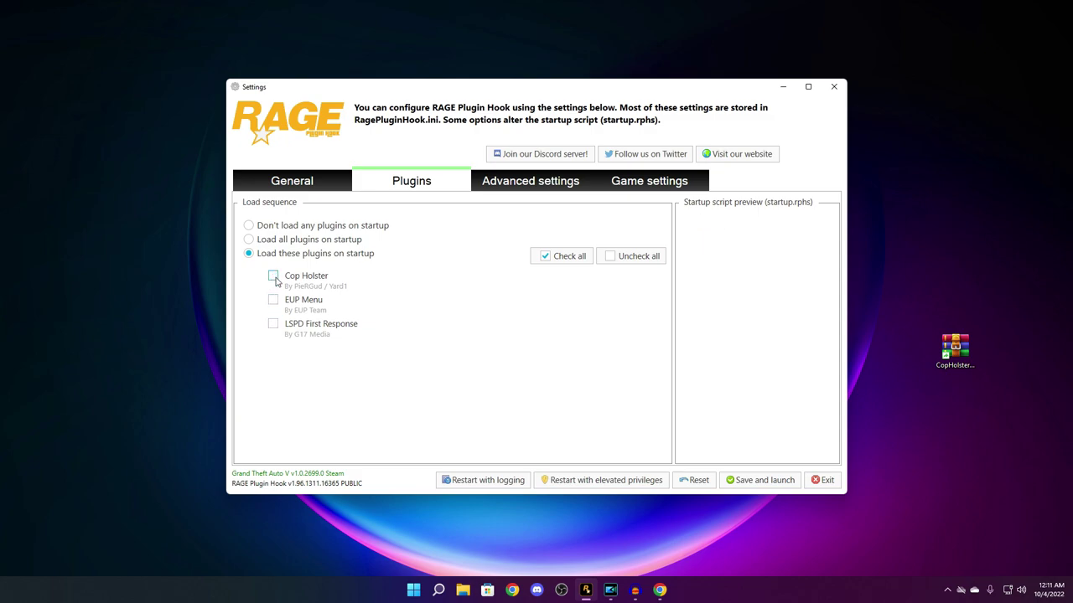
left_click(248, 225)
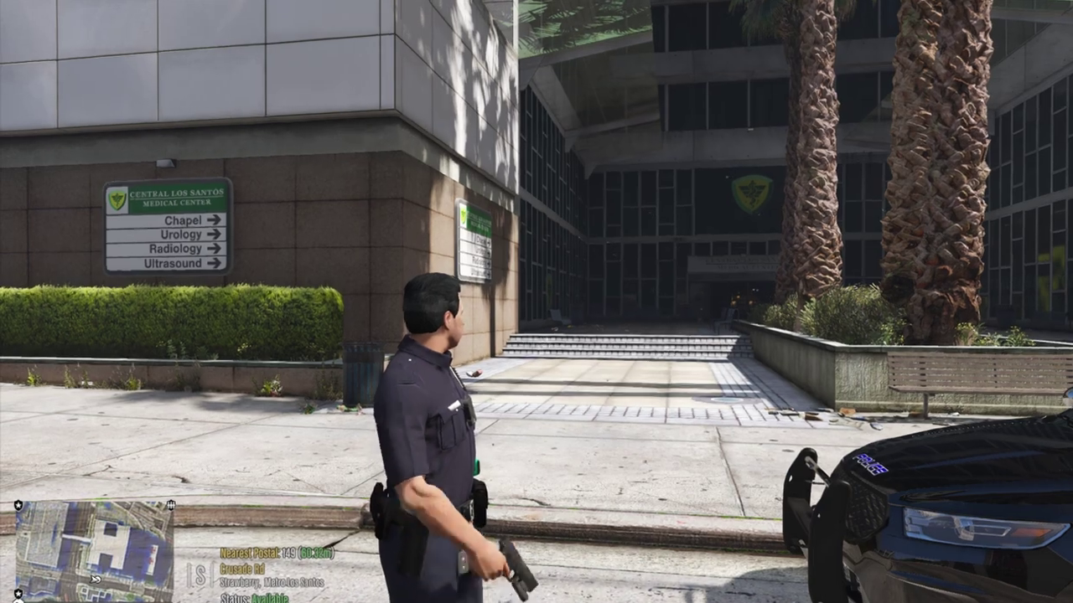
Load CopHolster.dll in the game with the LoadPlugin console command and close the console
key("F4")
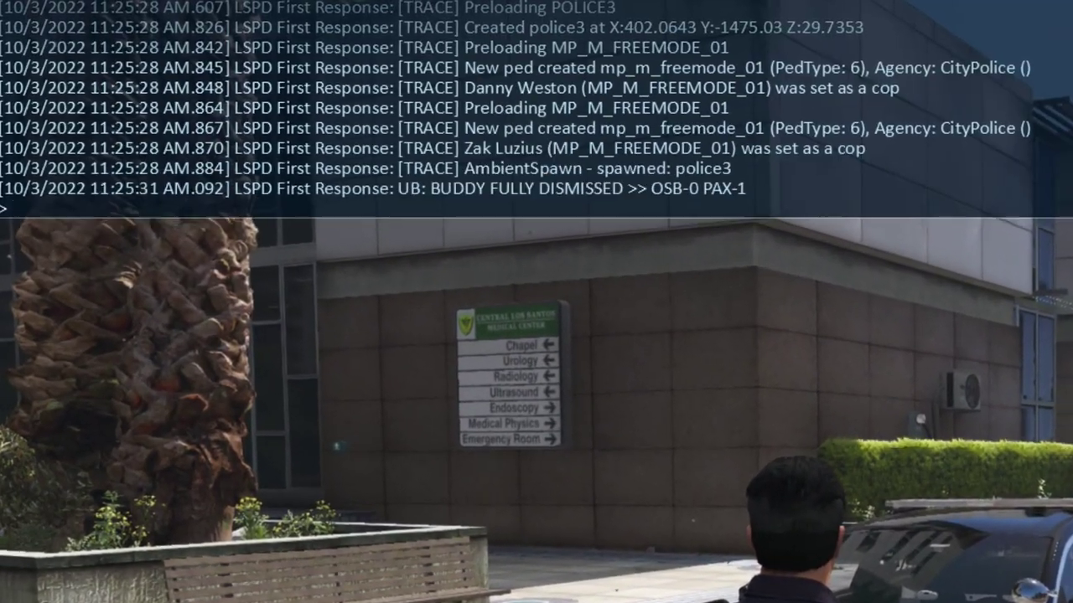
type("load")
key("Tab")
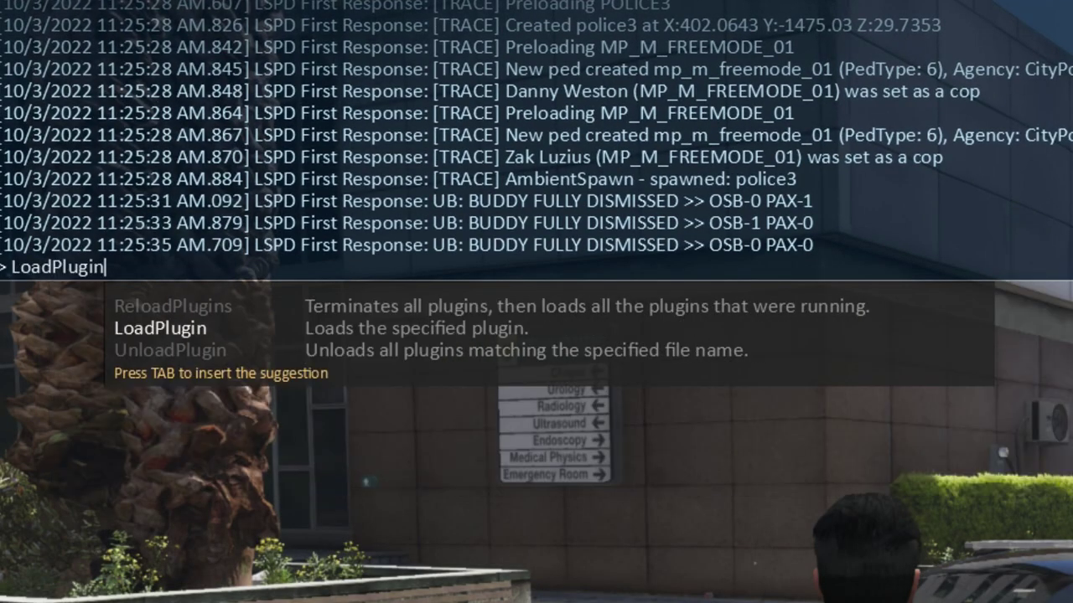
type("cop")
key("Tab")
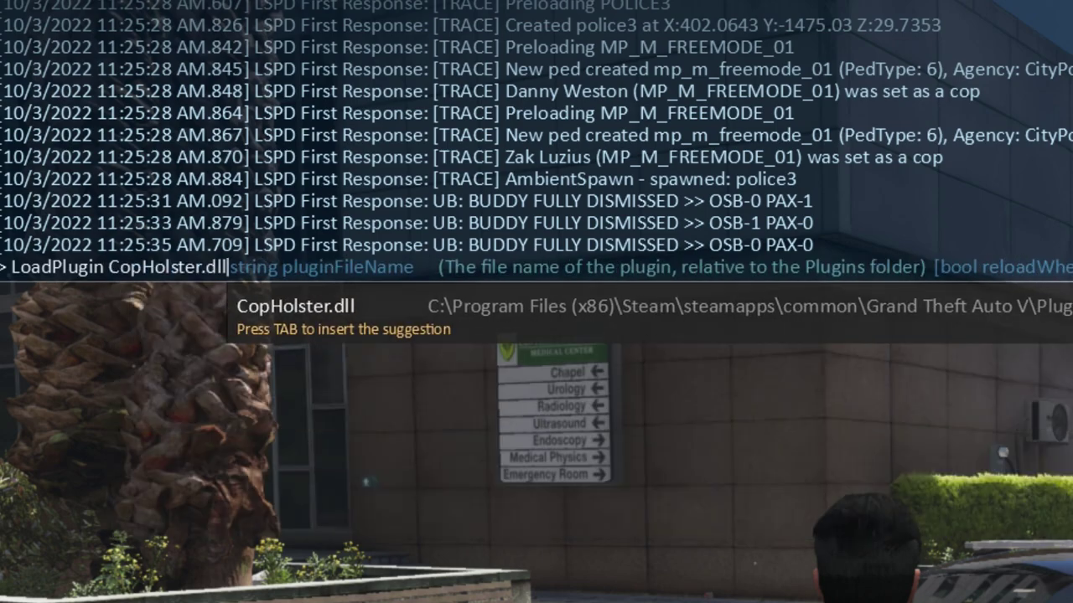
key("Return")
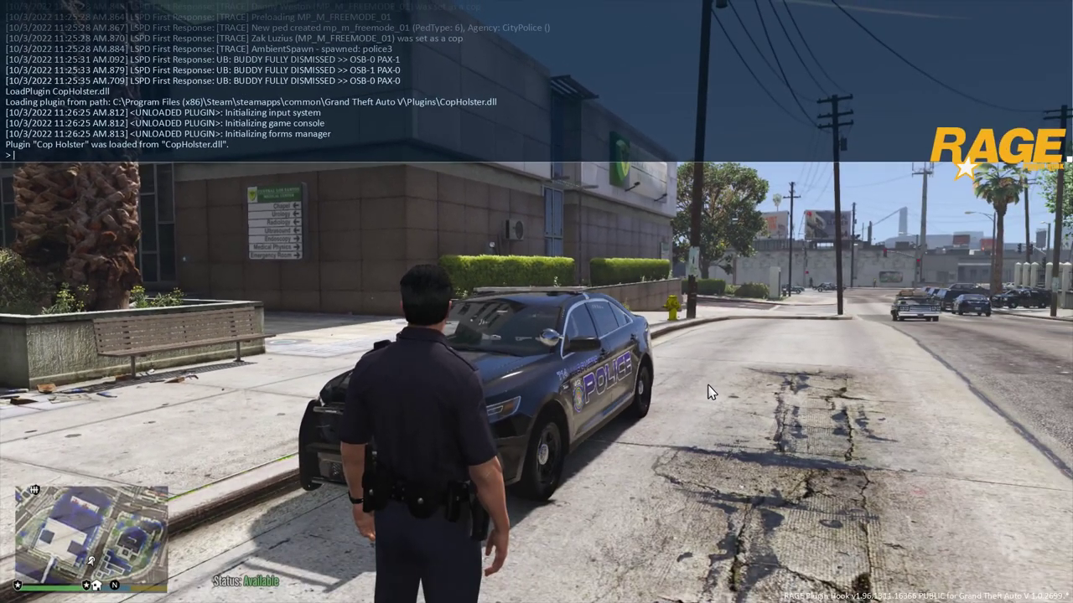
key("F4")
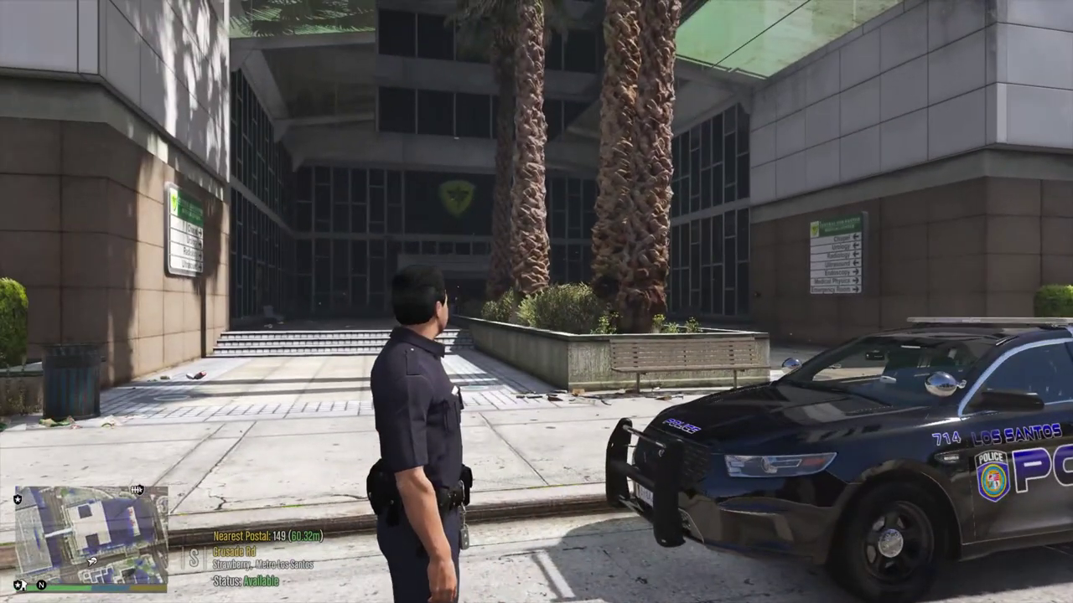
Test drawing and holstering the pistol on the in-game officer
key("2")
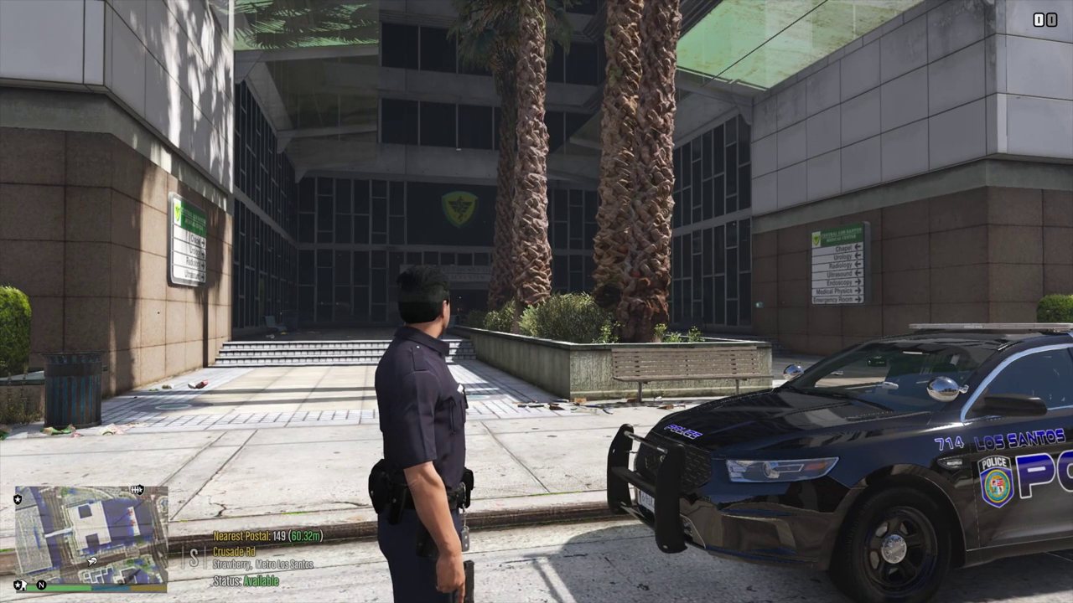
key("1")
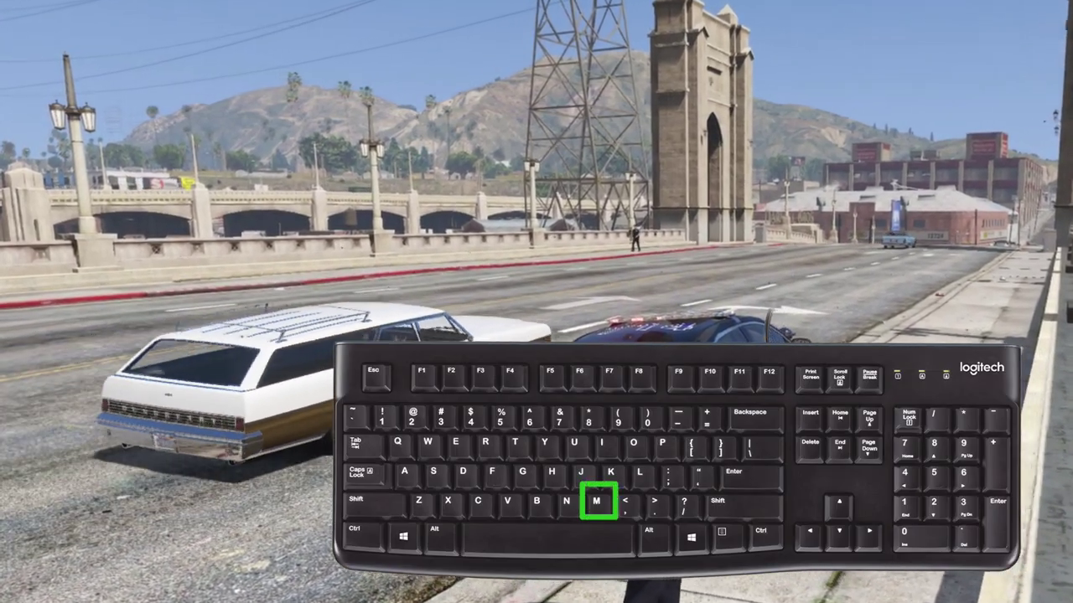
Set Action to Intimidate in the Interaction Menu and close the menu
key("m")
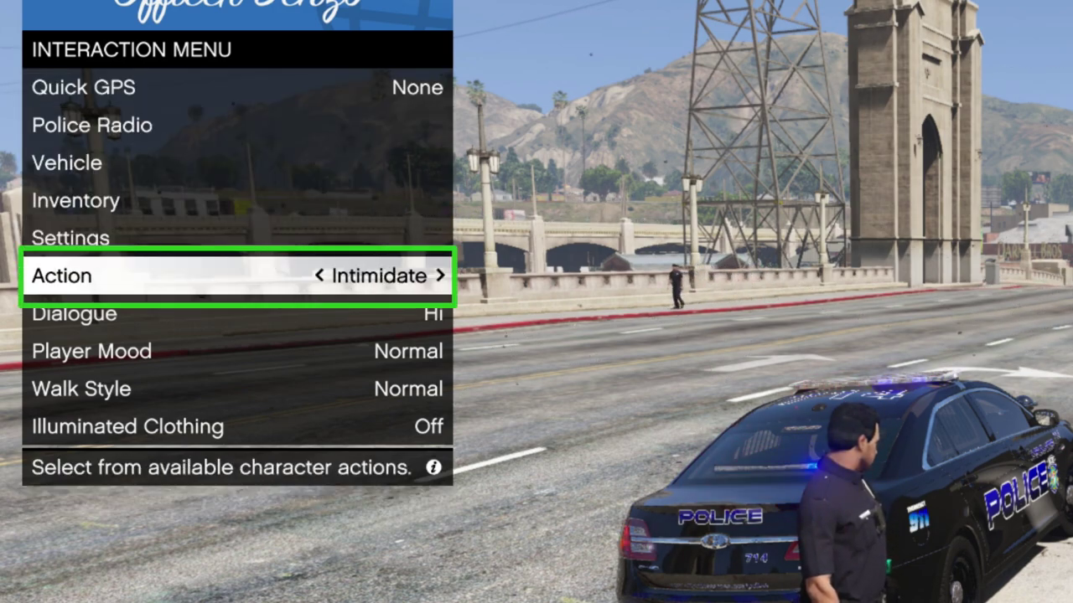
key("m")
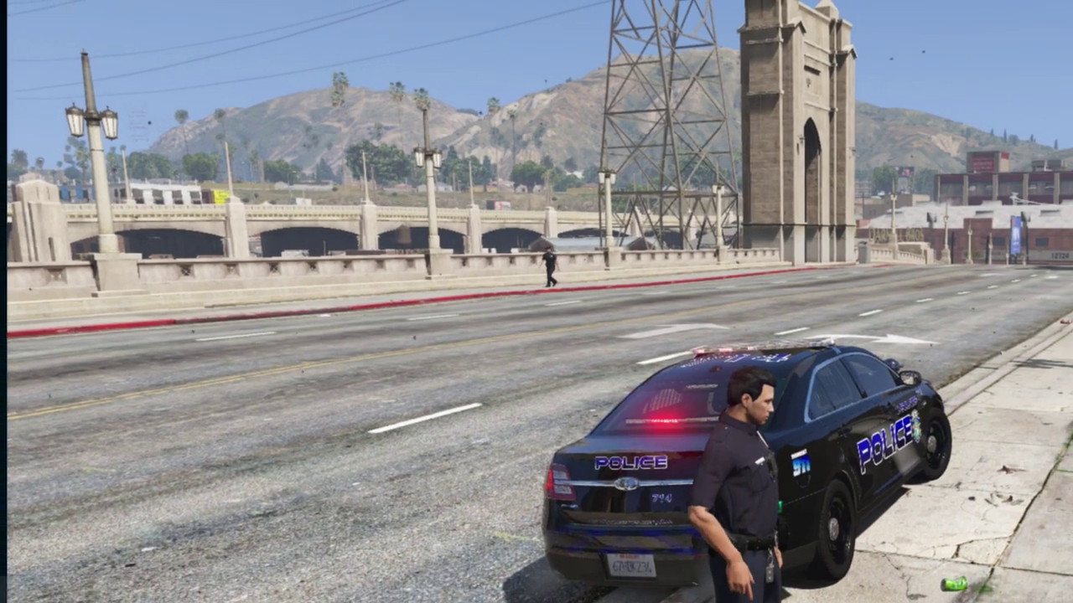